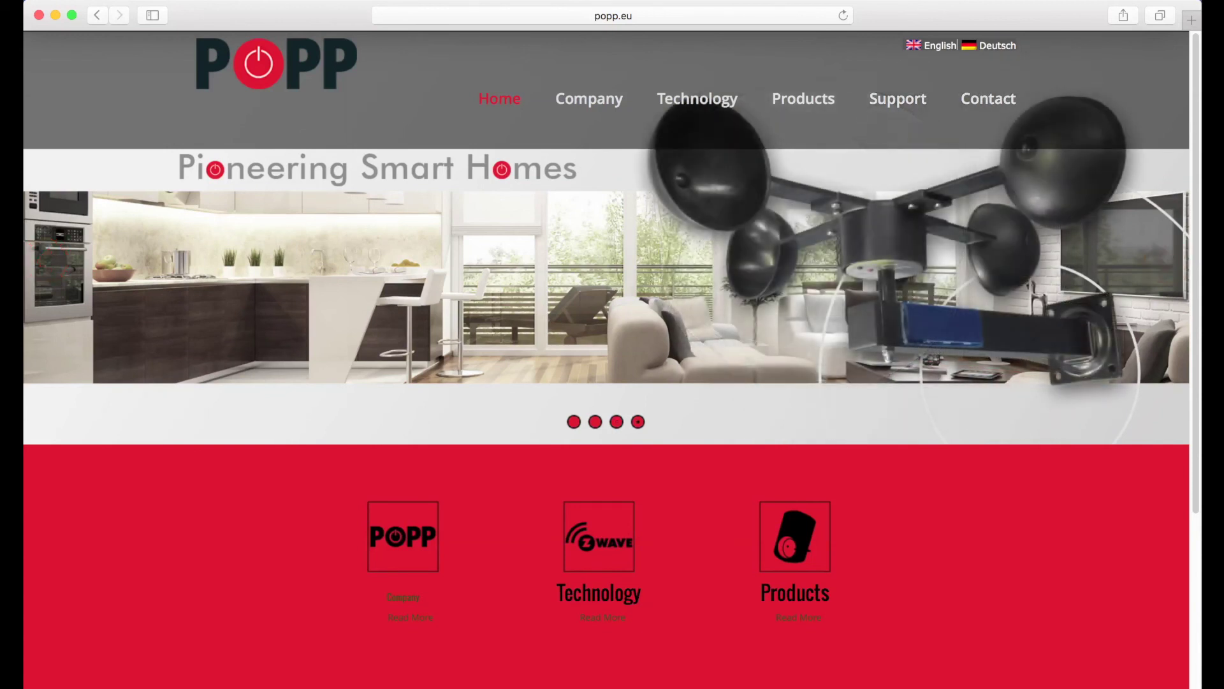
- Join the hub's Popp-0173 Wi-Fi network and bring up the Mac's Network settings
{"action": "left_click", "coordinate": [944, 81]}
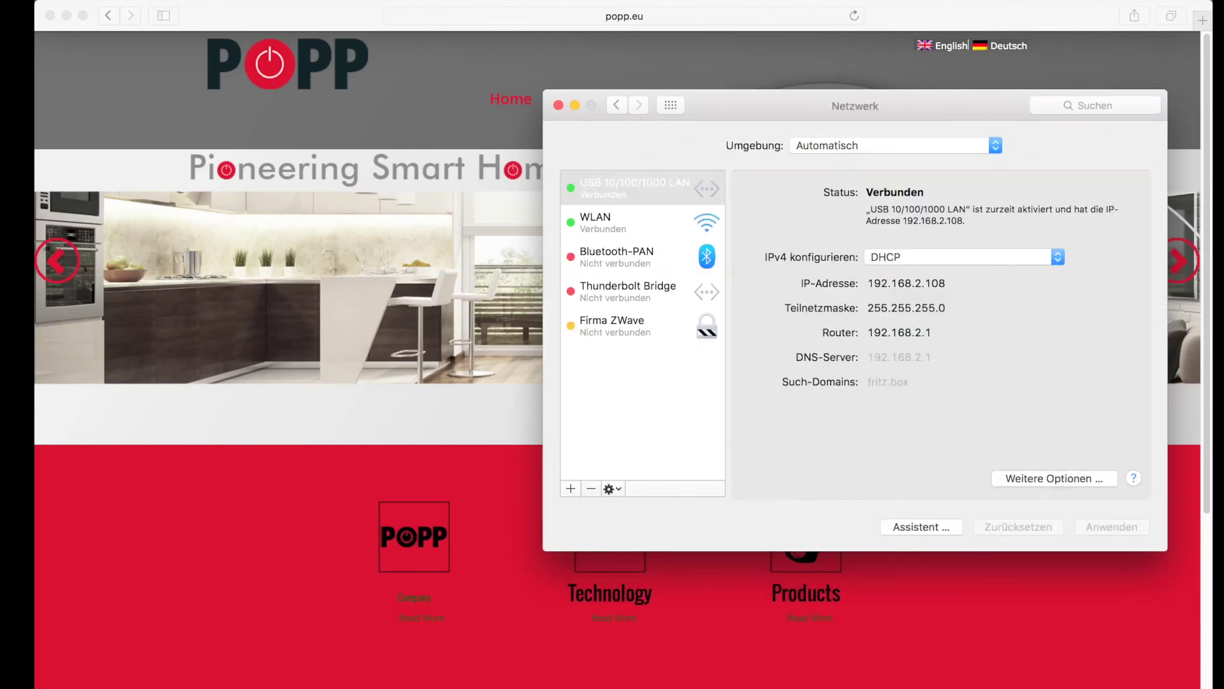
- Copy router address 192.168.1.1 from the WLAN TCP/IP details, then close Network
{"action": "left_click", "coordinate": [637, 222]}
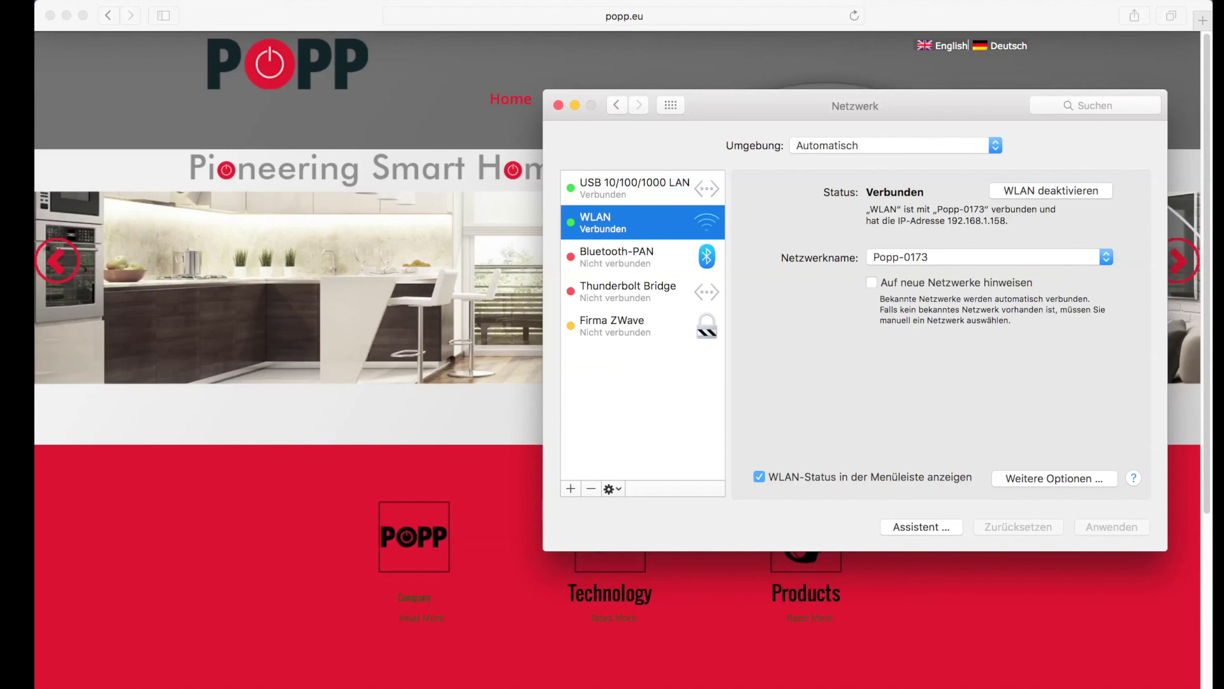
{"action": "left_click", "coordinate": [1055, 478]}
{"action": "left_click", "coordinate": [750, 172]}
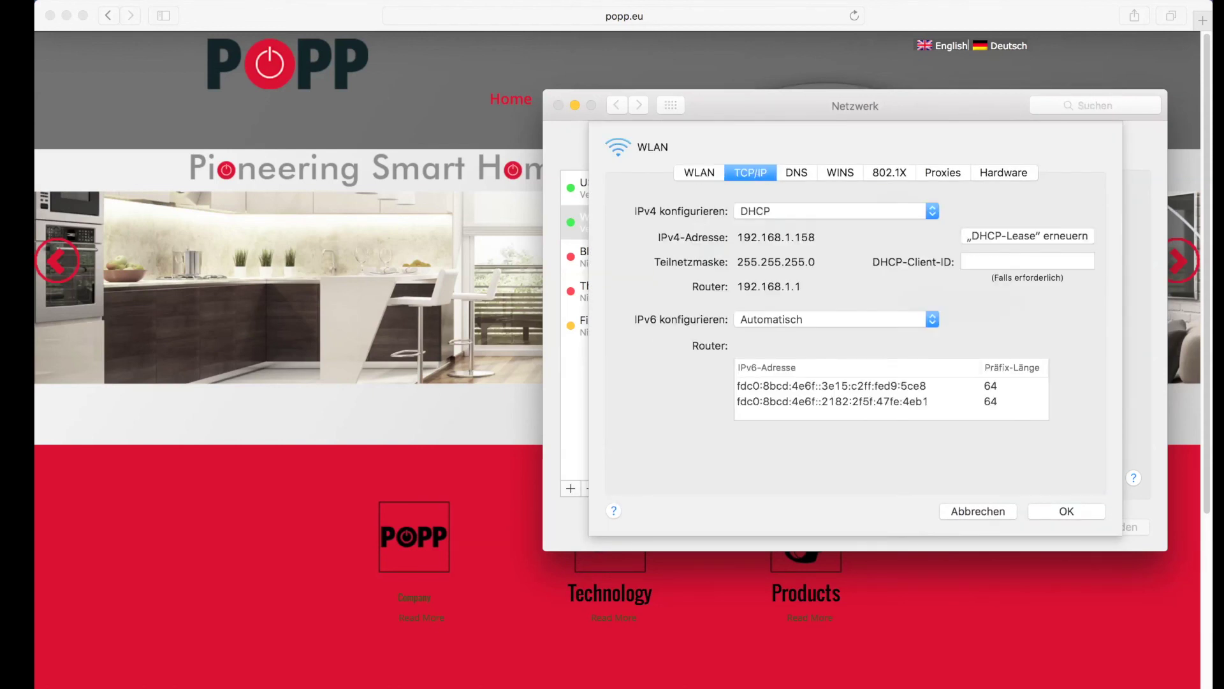
{"action": "right_click", "coordinate": [750, 285]}
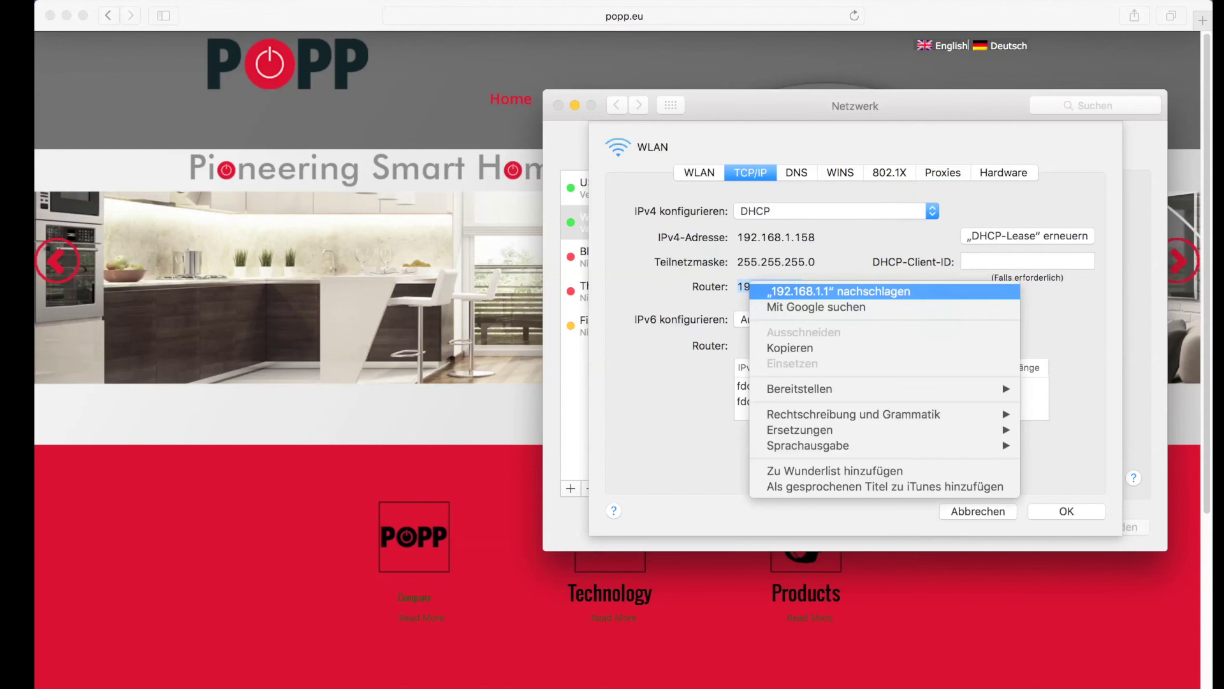
{"action": "key", "text": "Escape"}
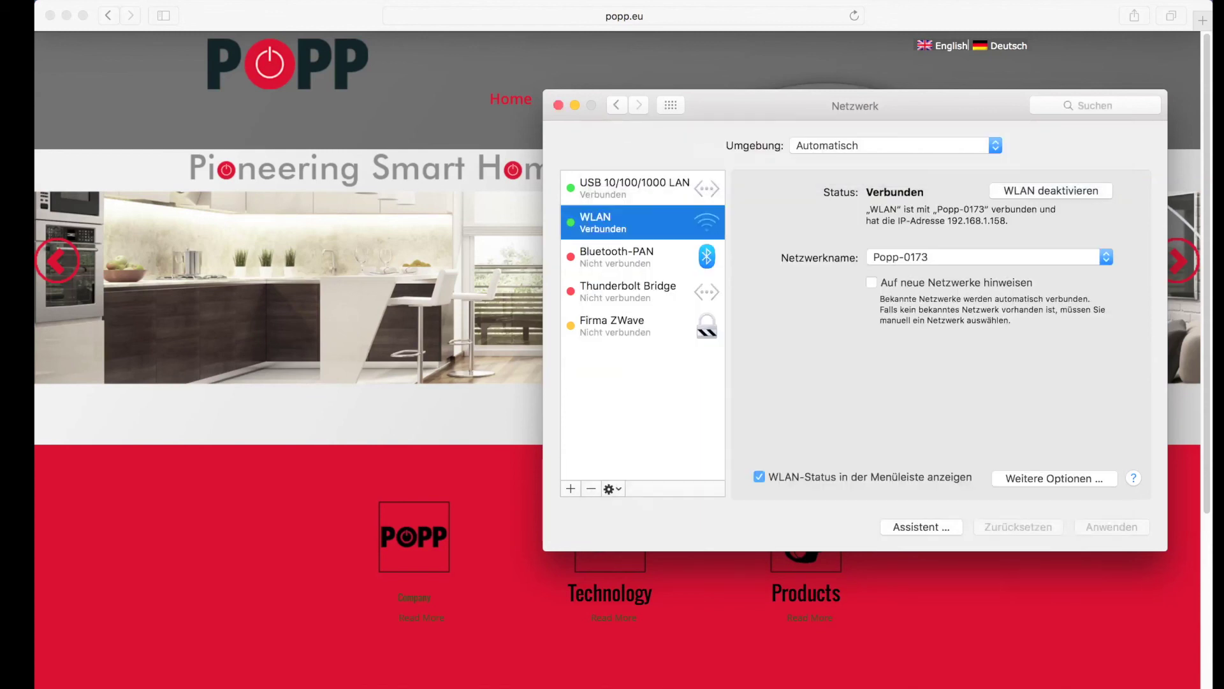
{"action": "left_click", "coordinate": [559, 104]}
- Load the hub at 192.168.1.1 and submit a new admin password with a recovery e-mail
{"action": "key", "text": "super+l"}
{"action": "type", "text": "192.168.1.1"}
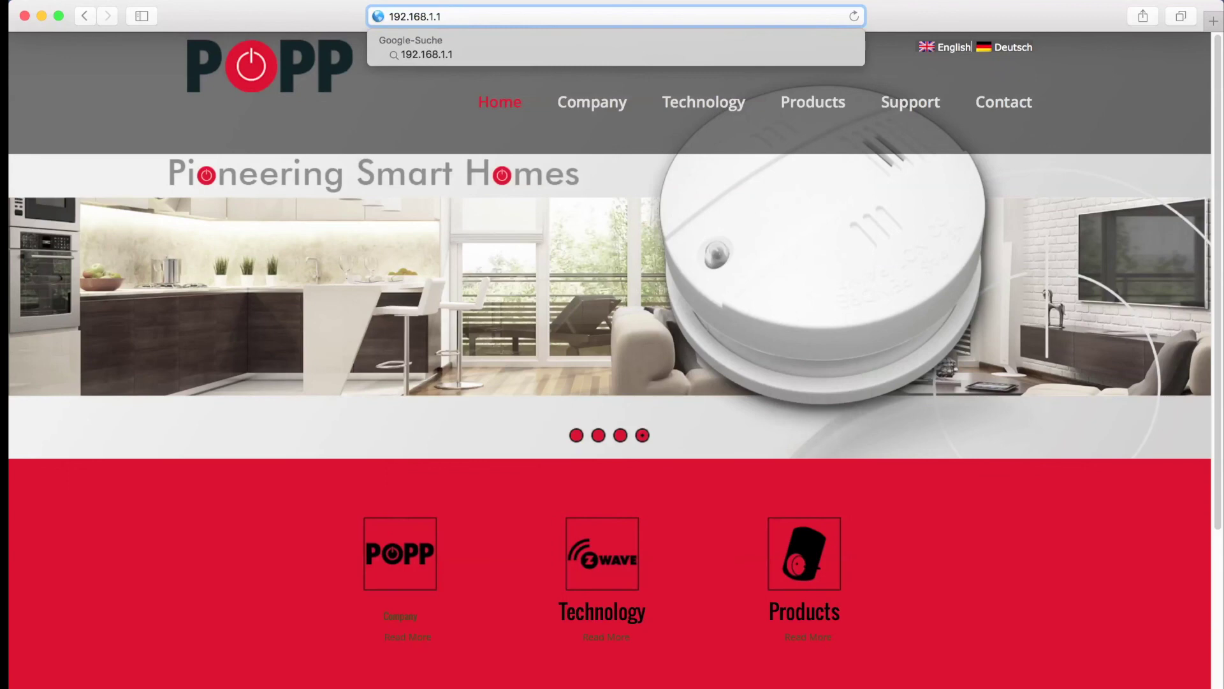
{"action": "key", "text": "Return"}
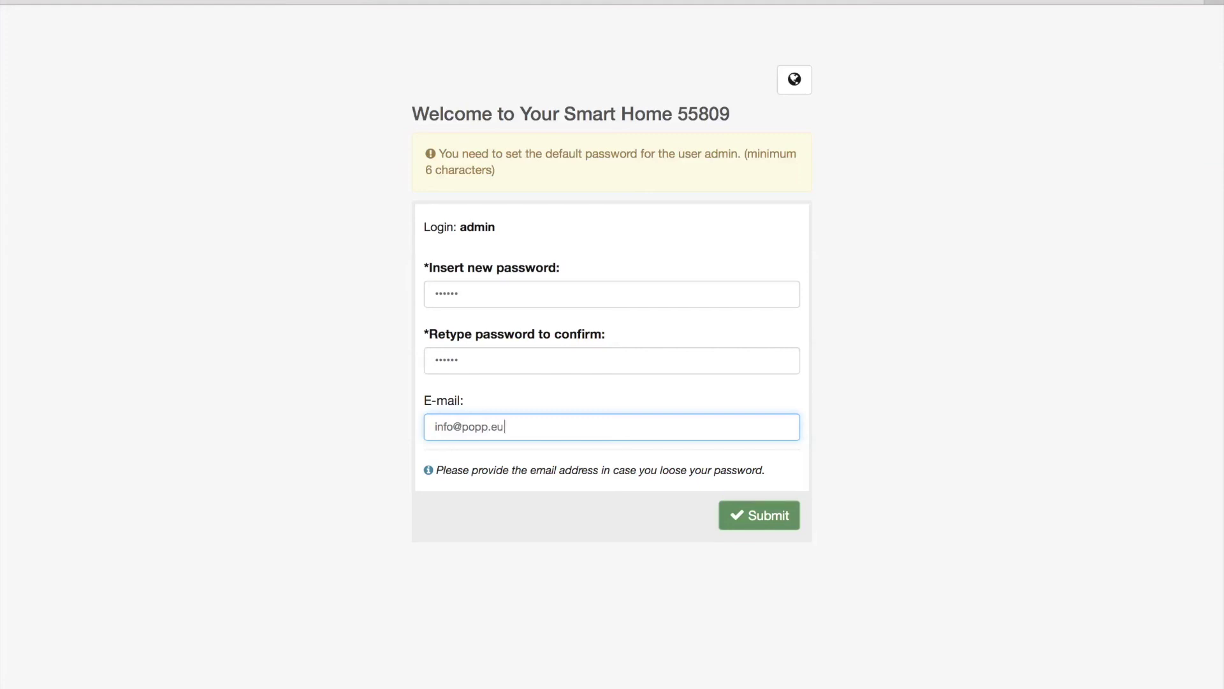
{"action": "key", "text": "Return"}
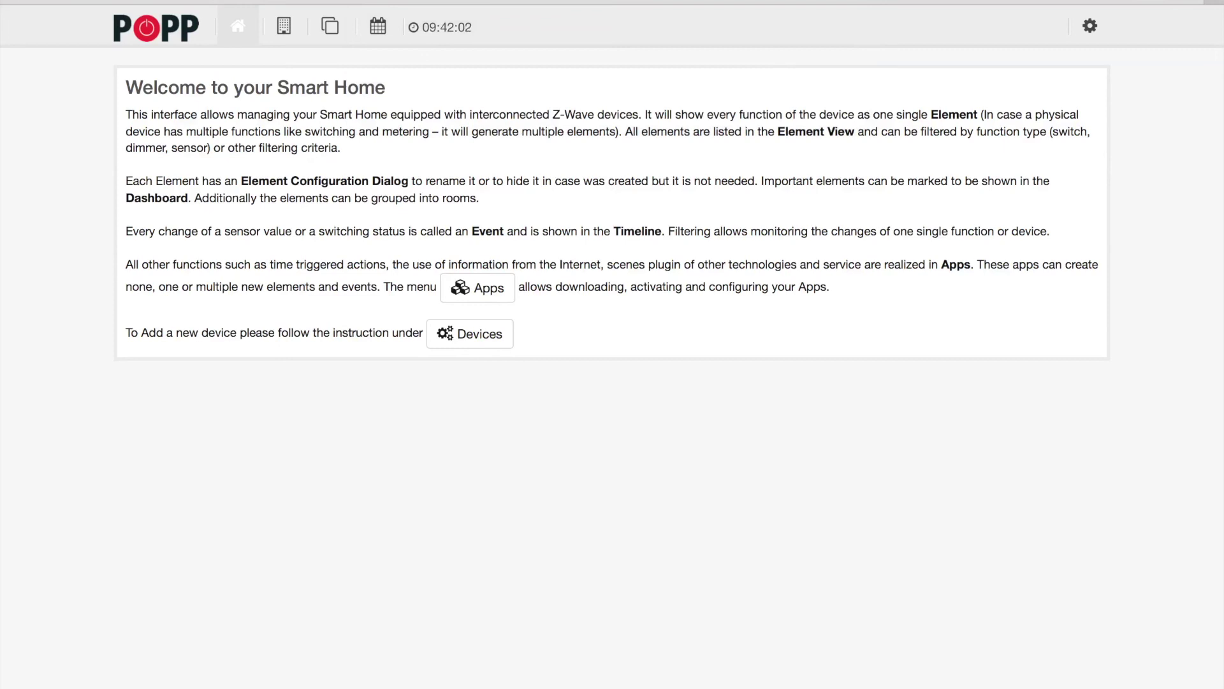
- Leave the welcome page via Devices to reach the hub dashboard
{"action": "left_click", "coordinate": [470, 333]}
{"action": "left_click", "coordinate": [470, 334]}
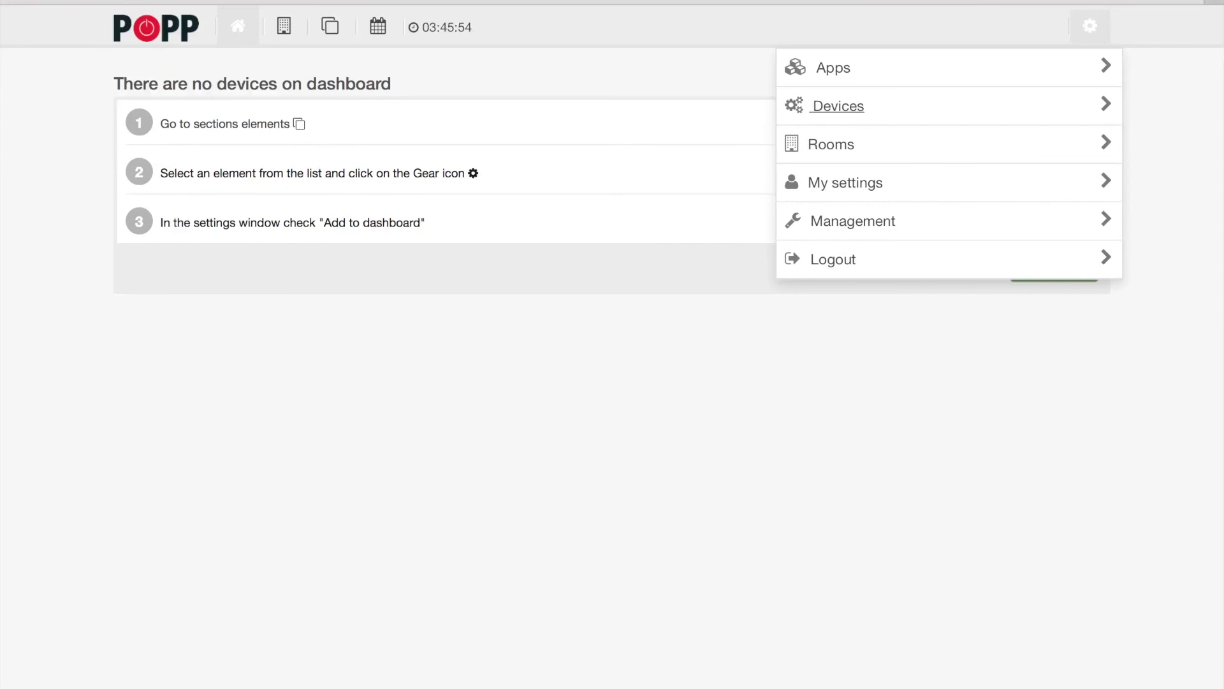
- Add a new Z-Wave device with automatic identification and run its inclusion
{"action": "left_click", "coordinate": [839, 106]}
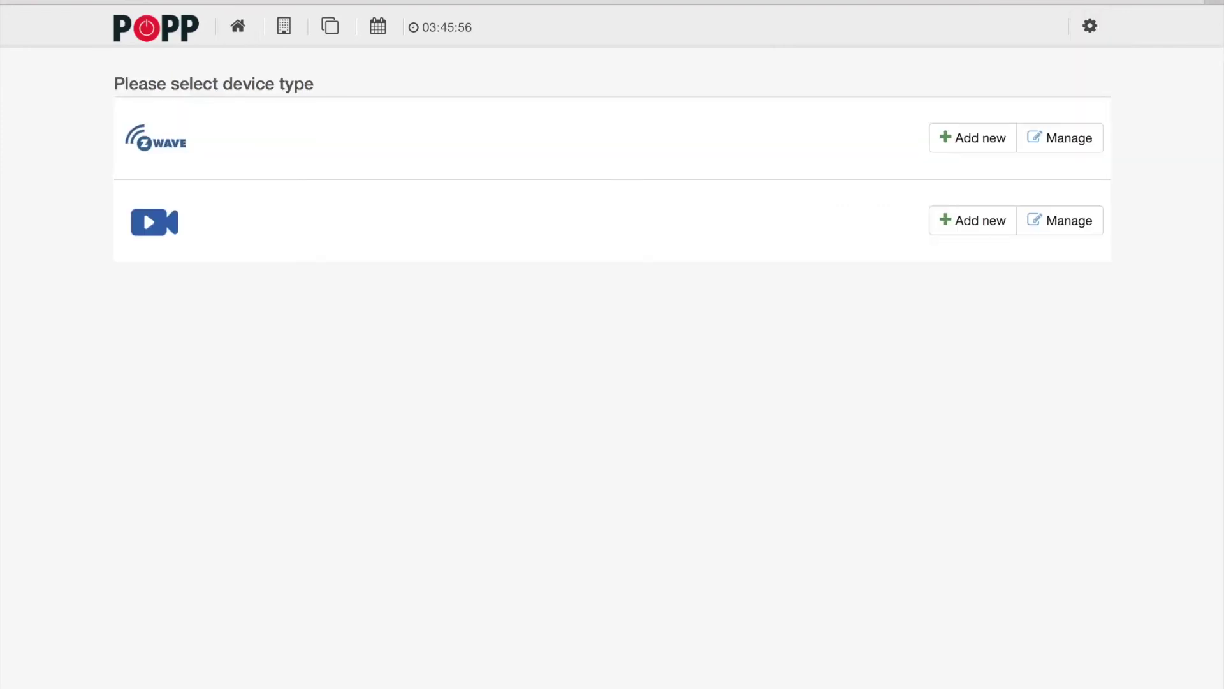
{"action": "left_click", "coordinate": [973, 137]}
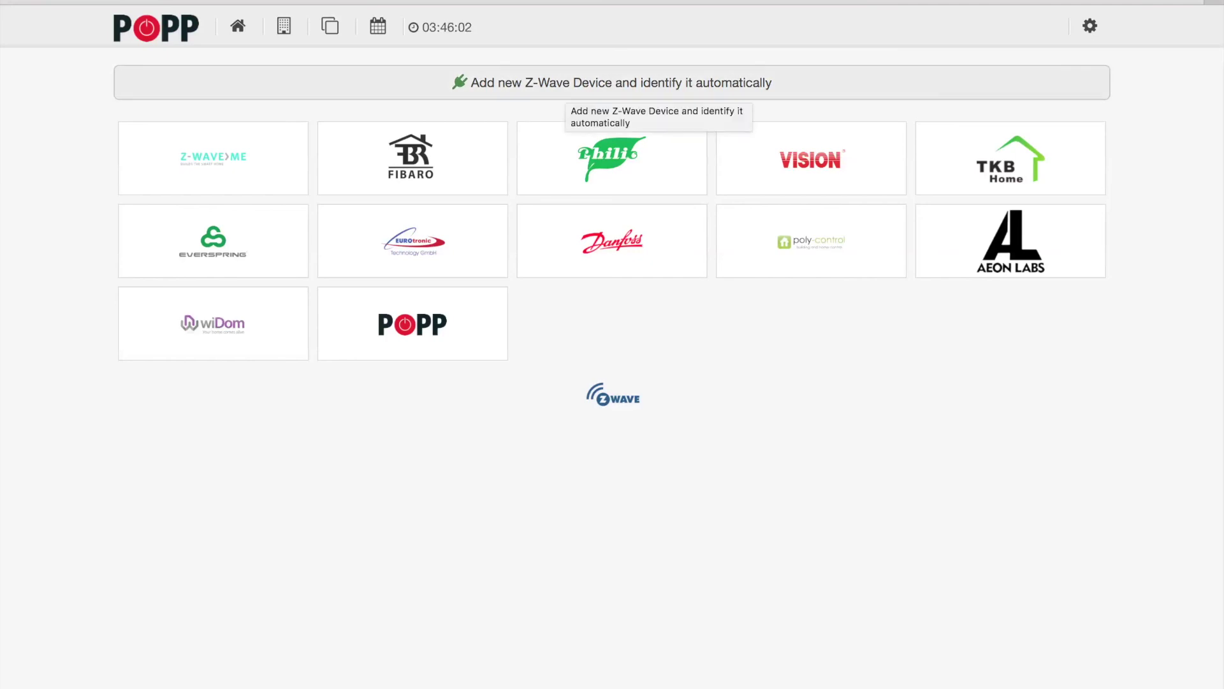
{"action": "left_click", "coordinate": [569, 90]}
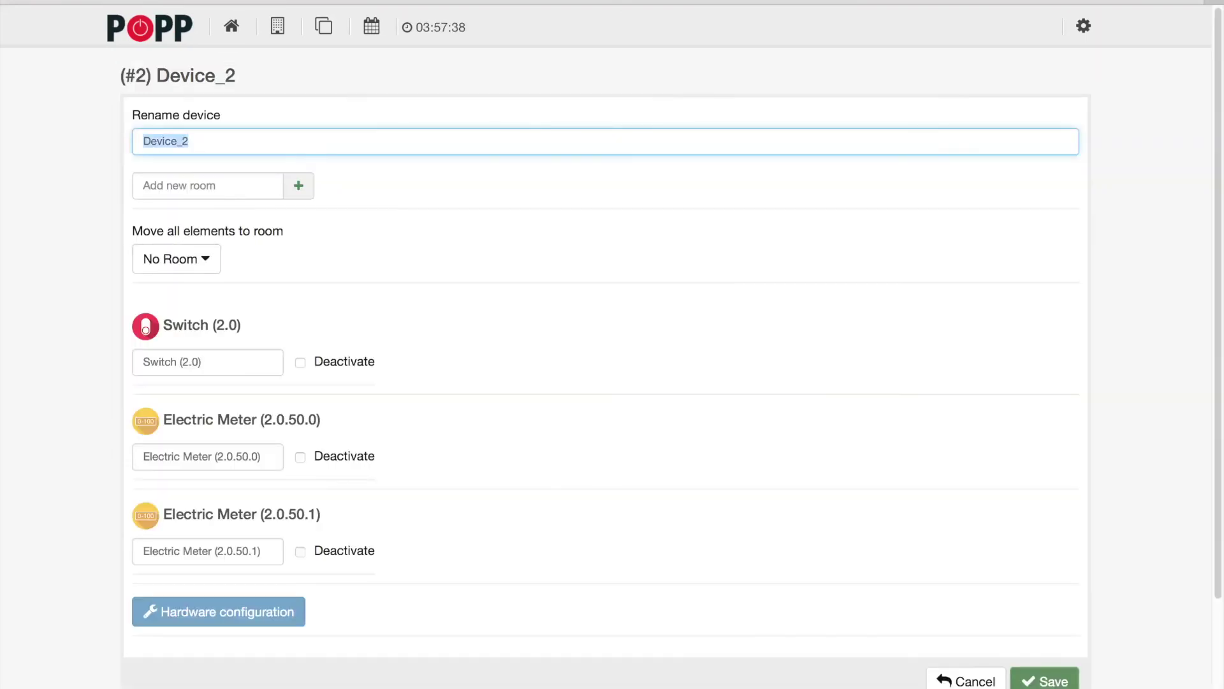
- Create the room 'living room' and move all the plug's elements into it
{"action": "type", "text": "living ro"}
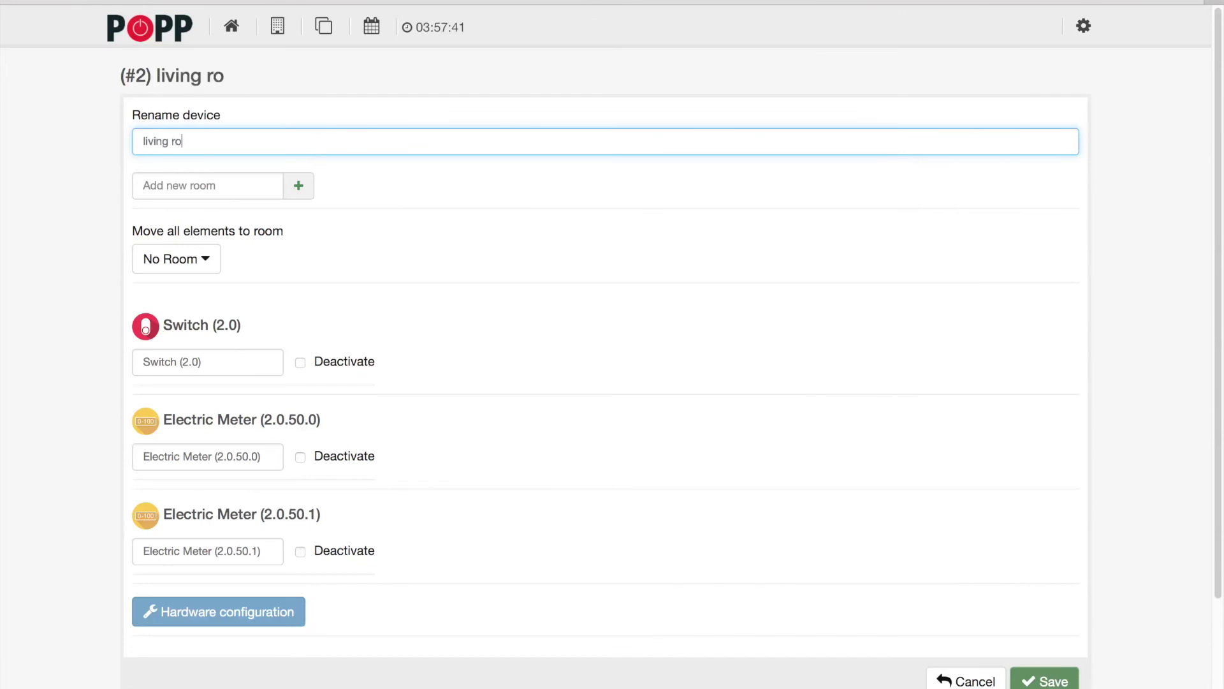
{"action": "type", "text": "om lamp"}
{"action": "left_click", "coordinate": [207, 185]}
{"action": "type", "text": "living room"}
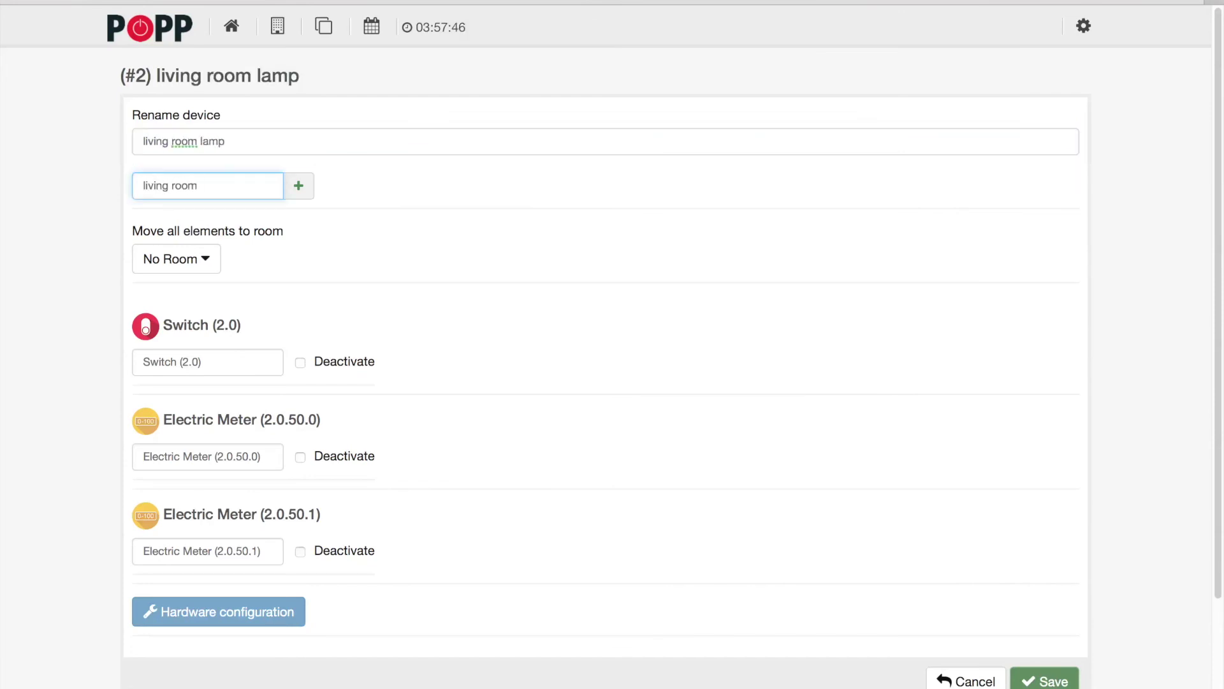
{"action": "key", "text": "Return"}
{"action": "left_click", "coordinate": [176, 258]}
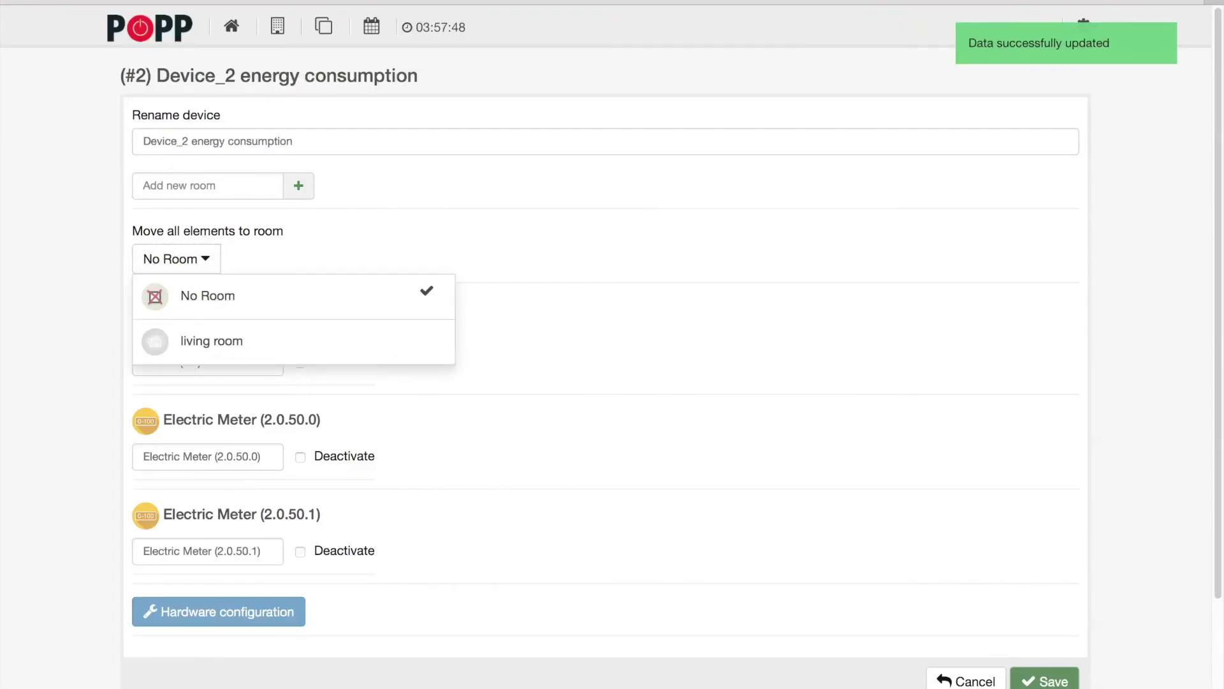
{"action": "left_click", "coordinate": [194, 338]}
- Rename the switch 'lamp' and both electric meters 'energy consumption - lamp', then save
{"action": "key", "text": "Tab"}
{"action": "type", "text": "lamp"}
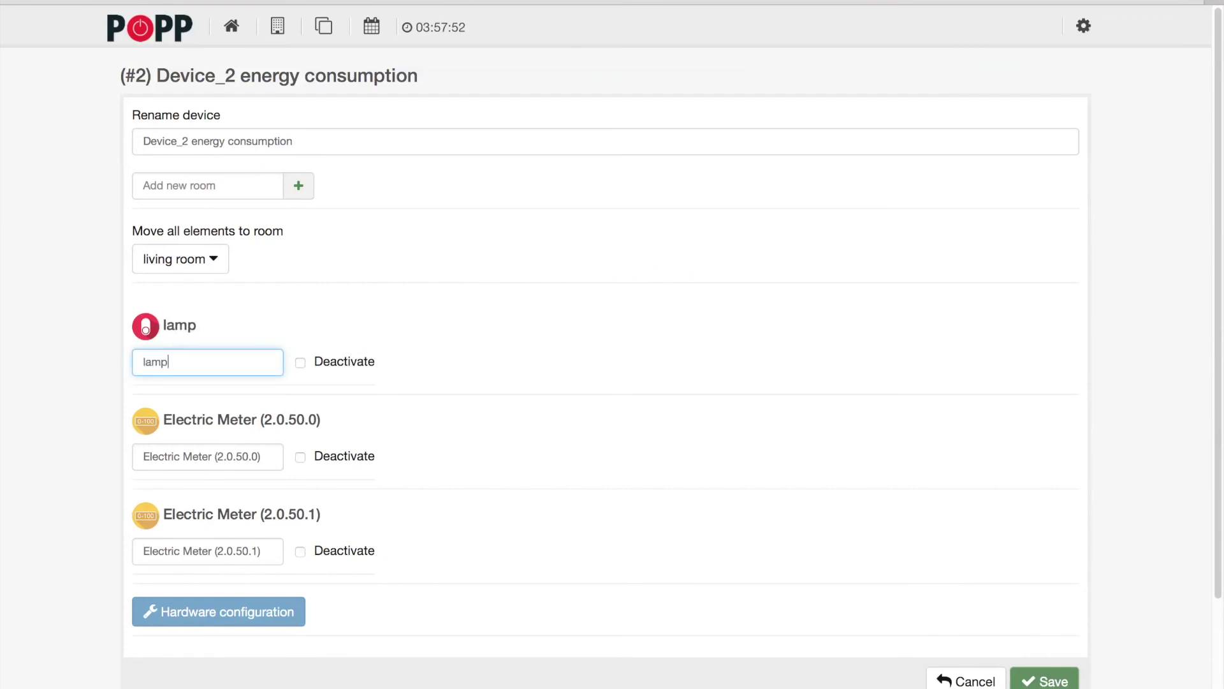
{"action": "key", "text": "Tab"}
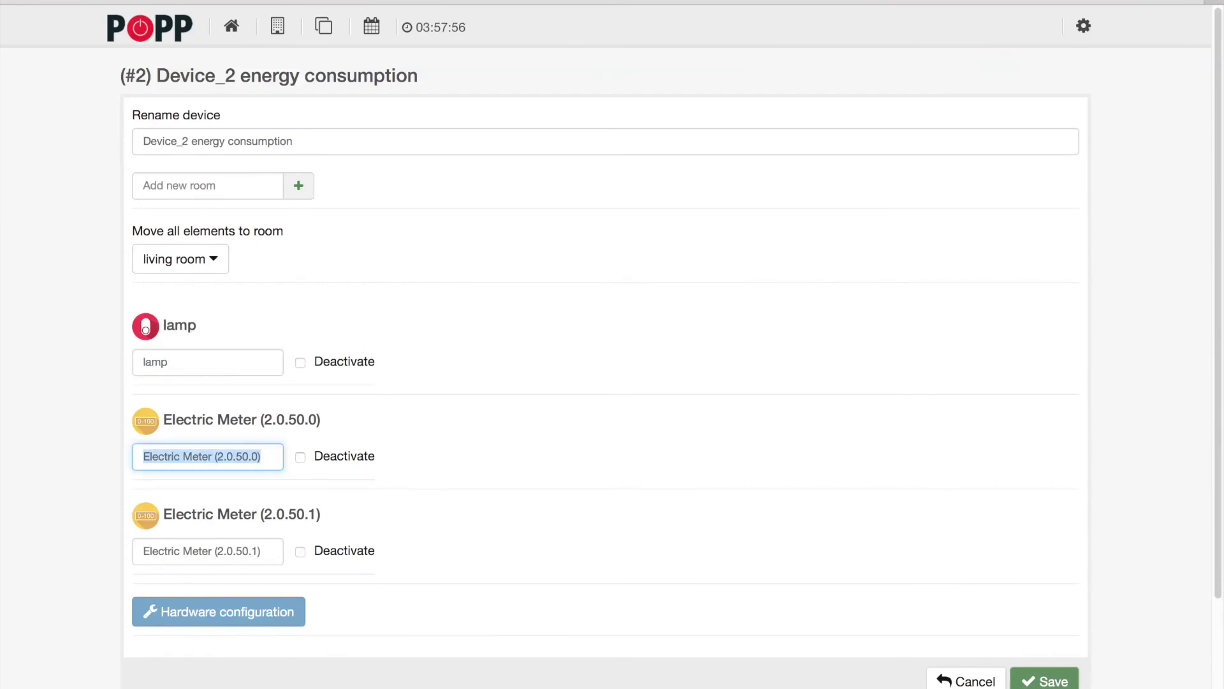
{"action": "type", "text": "energy consumption - lamp"}
{"action": "key", "text": "ctrl+a"}
{"action": "key", "text": "ctrl+c"}
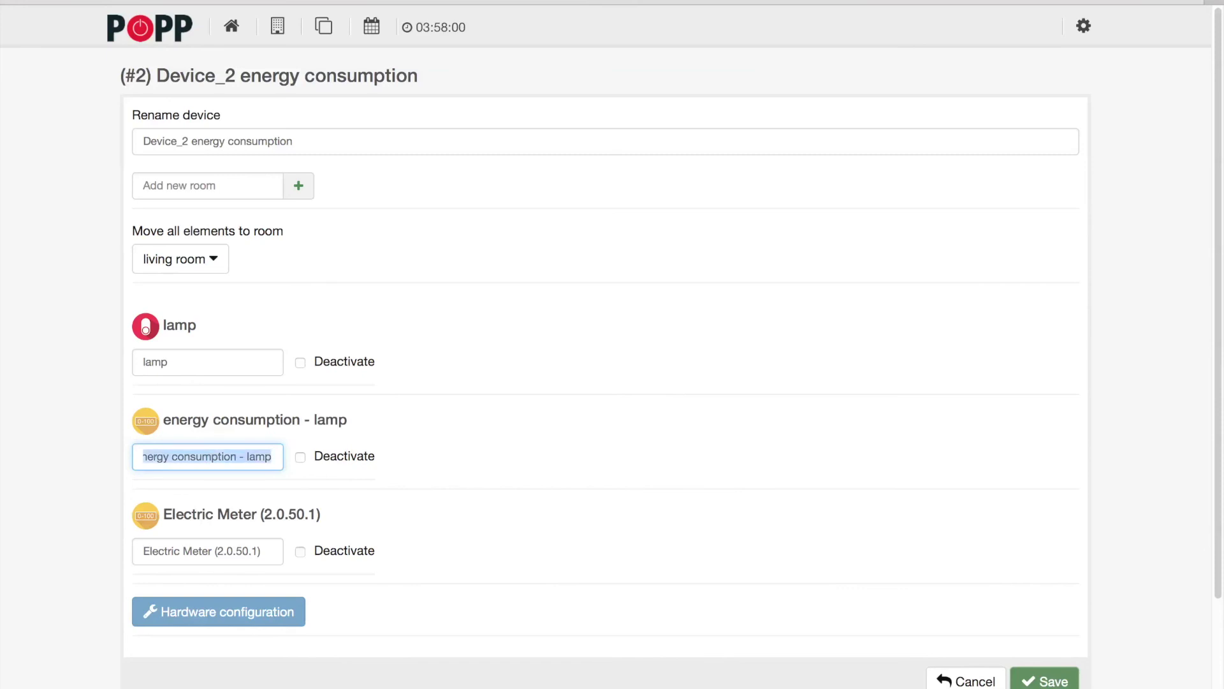
{"action": "key", "text": "Tab"}
{"action": "key", "text": "ctrl+v"}
{"action": "key", "text": "Return"}
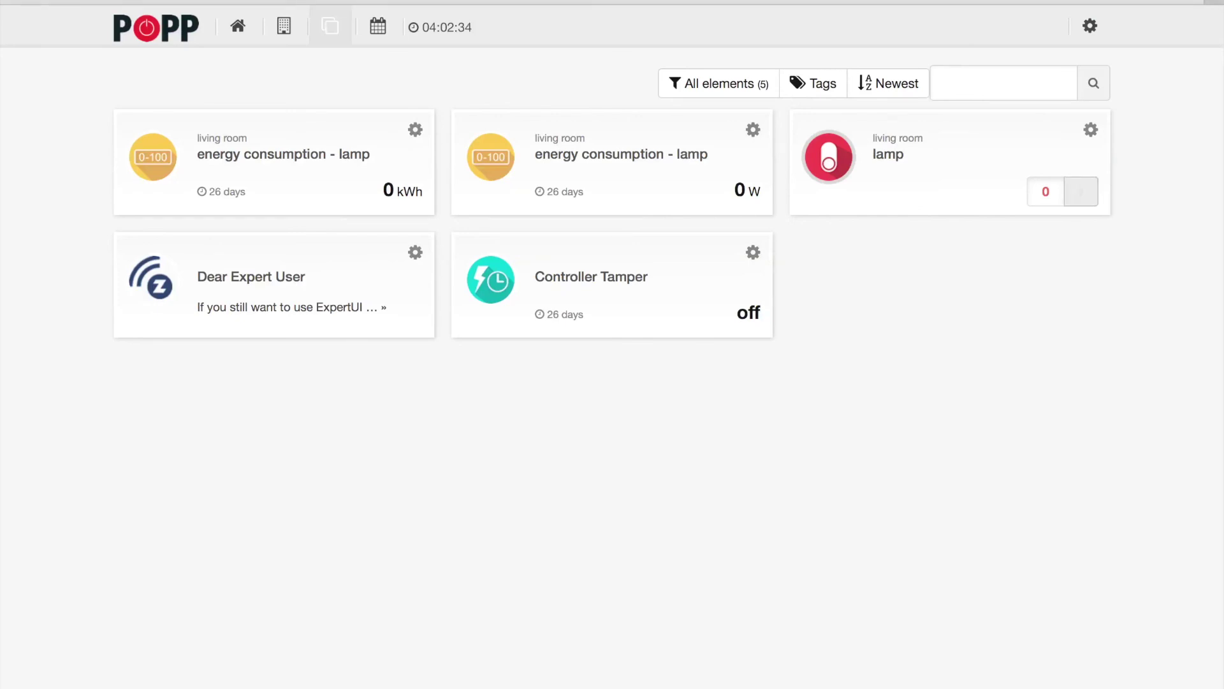
{"action": "left_click", "coordinate": [1081, 192]}
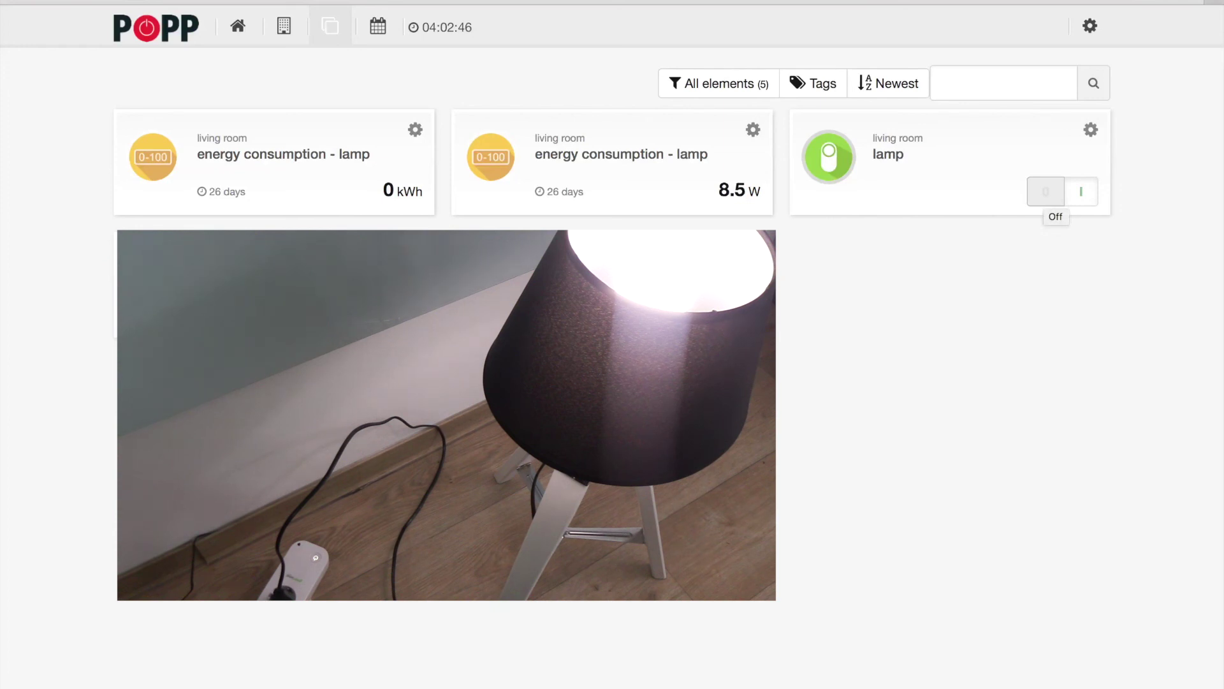
{"action": "left_click", "coordinate": [1045, 192]}
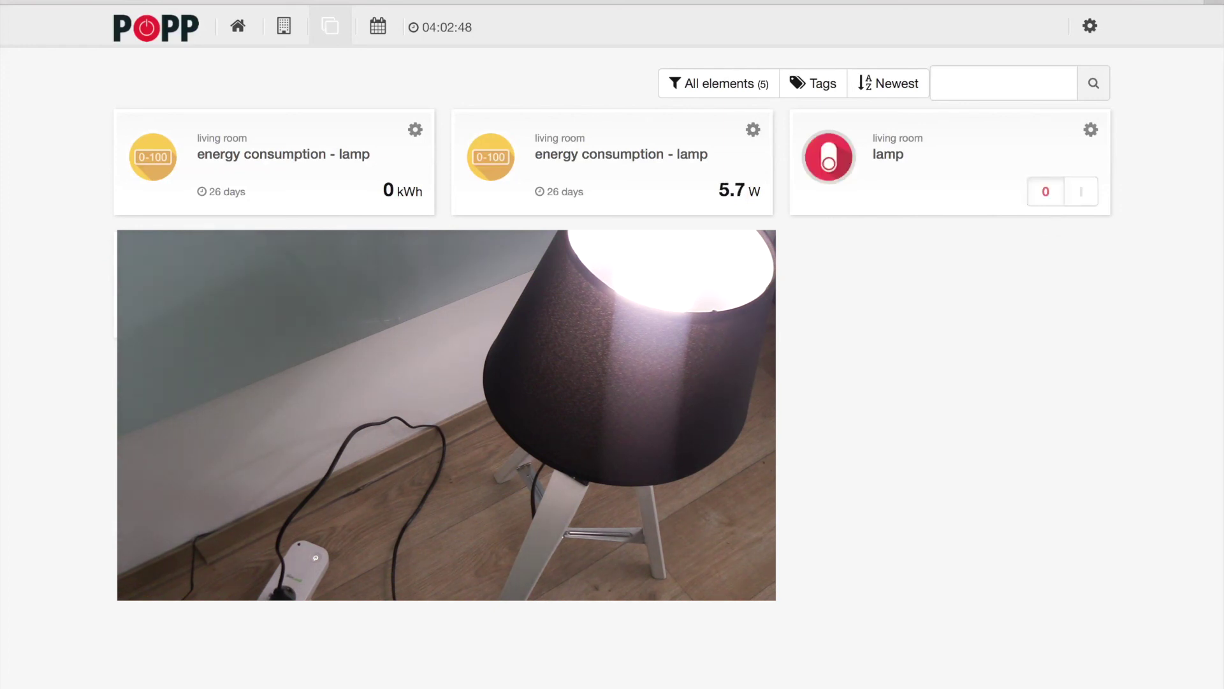